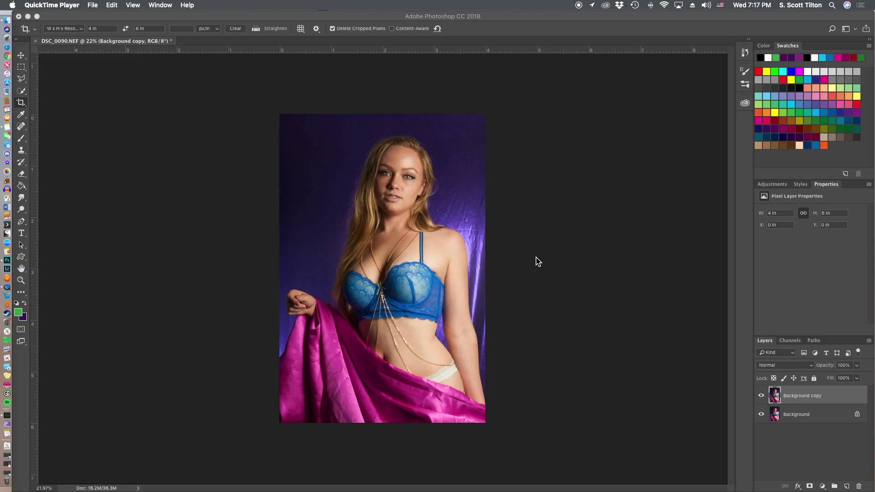
- Duplicate the Background copy layer within the same document as Background copy 2
right_click(841, 397)
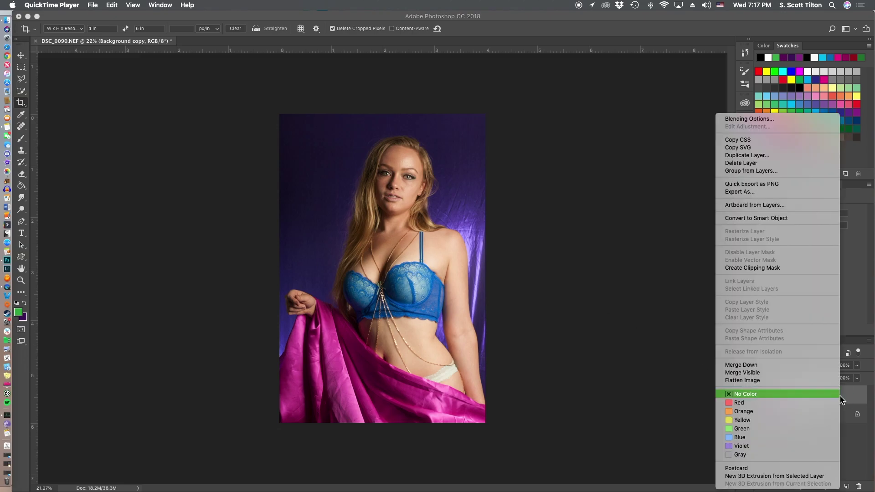
click(754, 155)
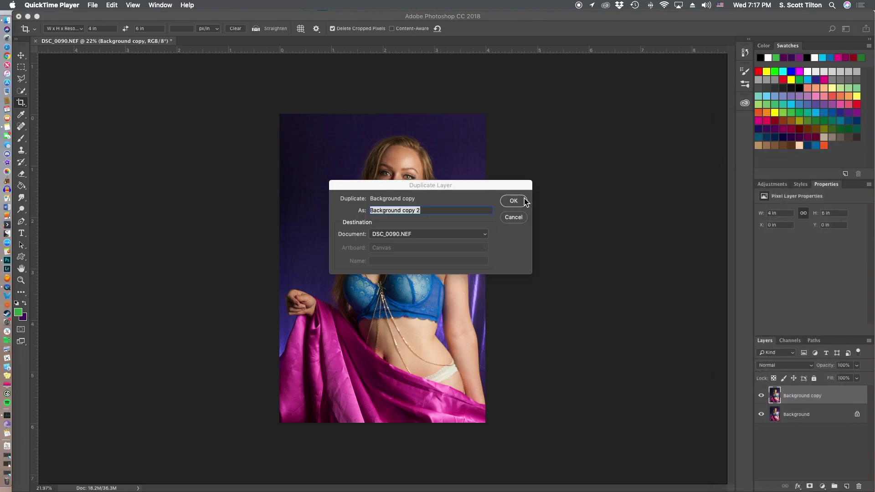
click(524, 201)
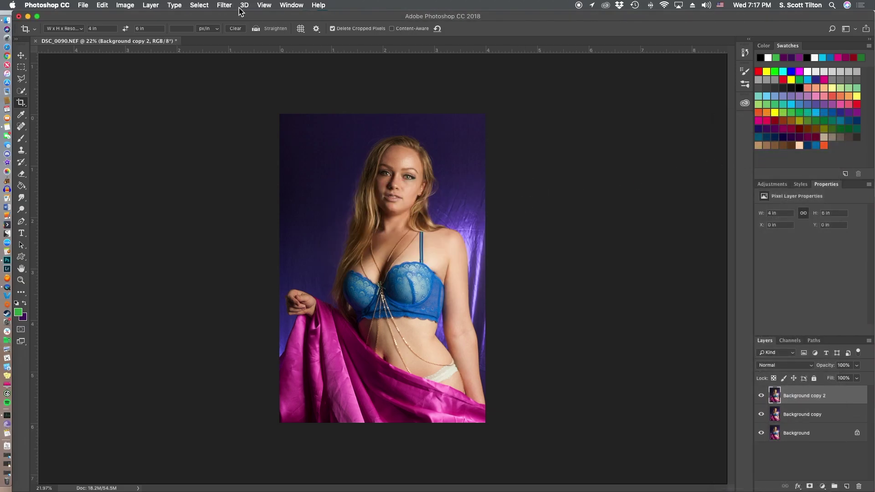
- Apply a Gaussian Blur with a radius of 20 pixels to the Background copy 2 layer
click(225, 7)
mouse_move(236, 114)
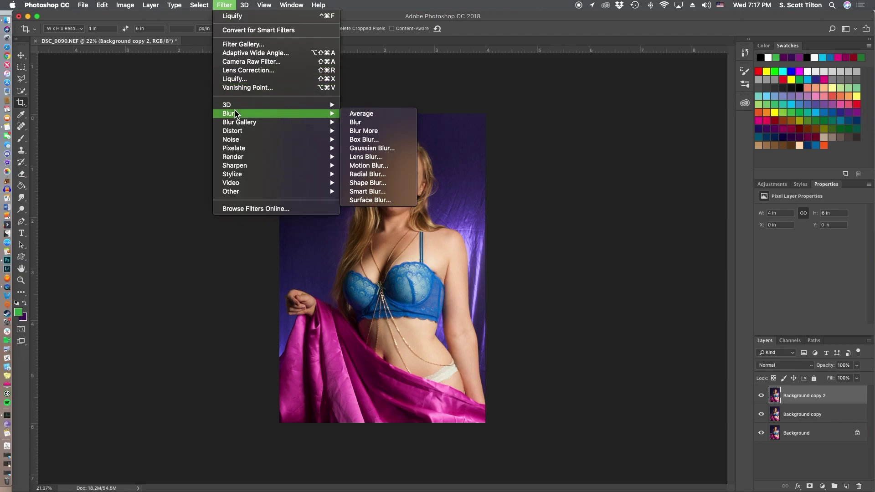
click(385, 152)
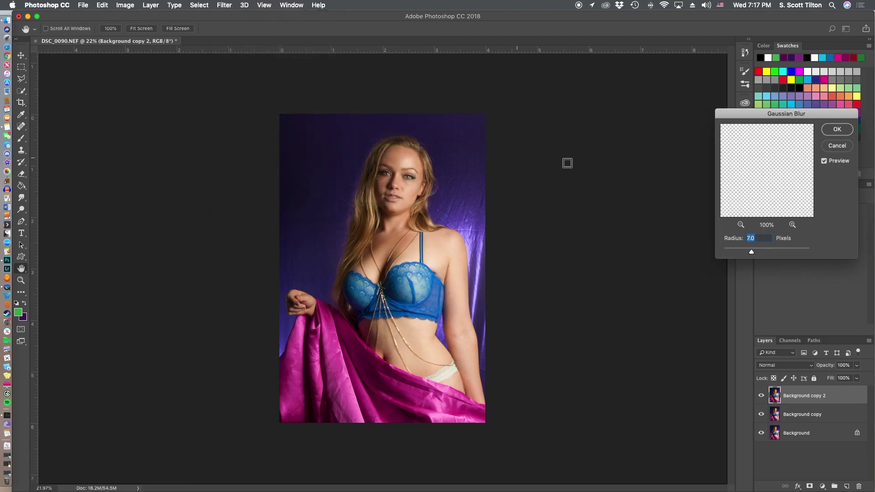
text(20)
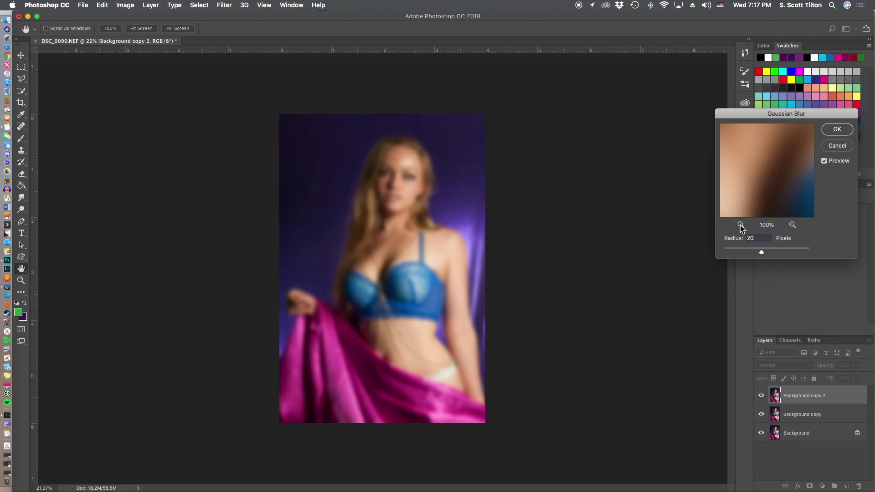
drag(753, 118, 573, 113)
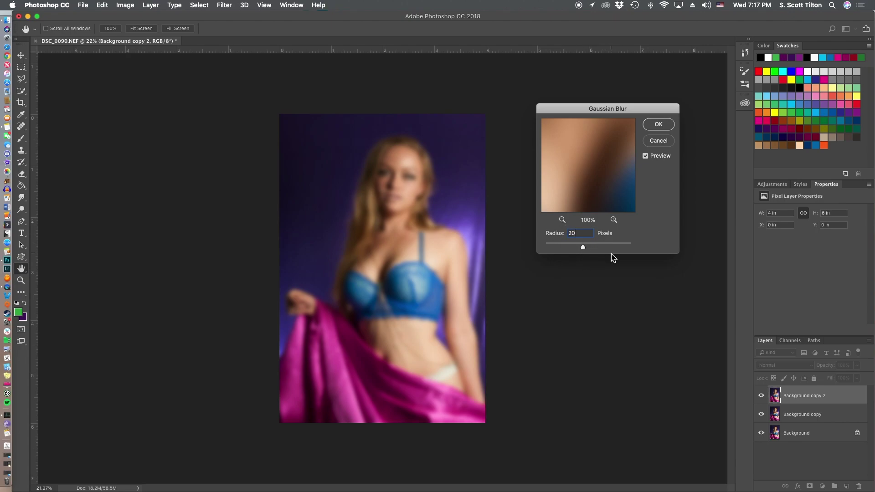
click(666, 128)
key(c)
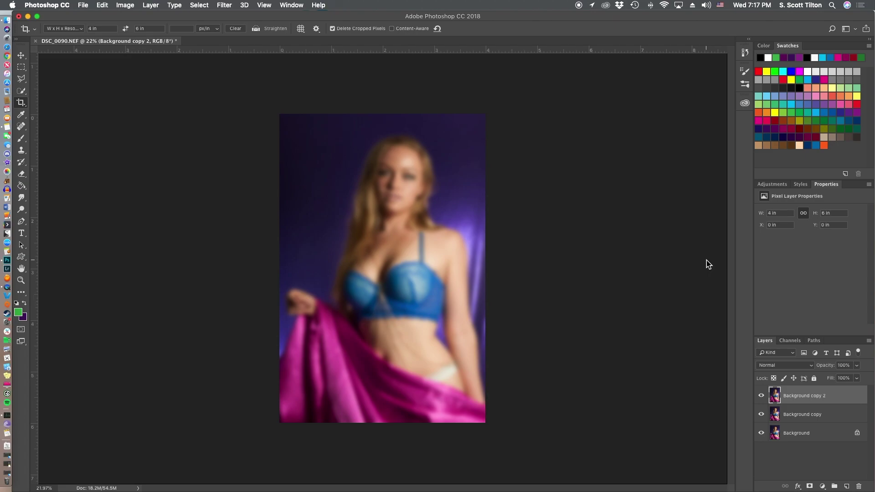
- Set the blurred layer's opacity to 50% and add a black layer mask that hides it
click(843, 366)
text(50)
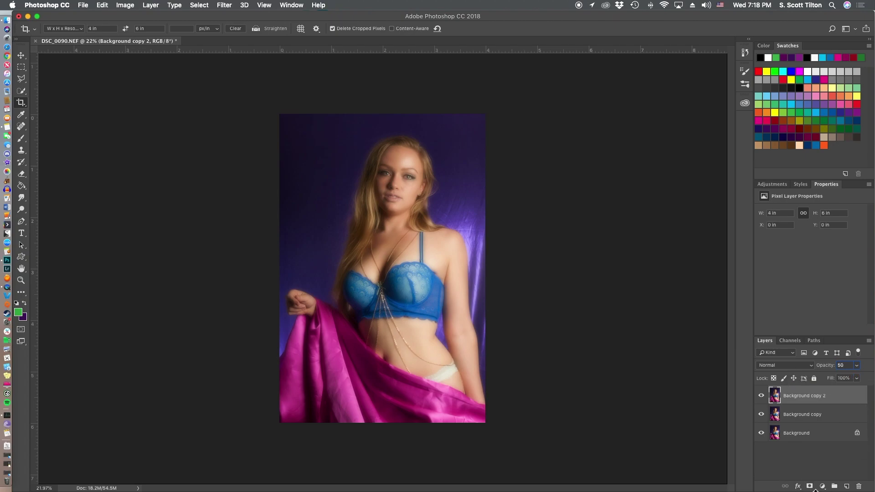
alt+click(810, 486)
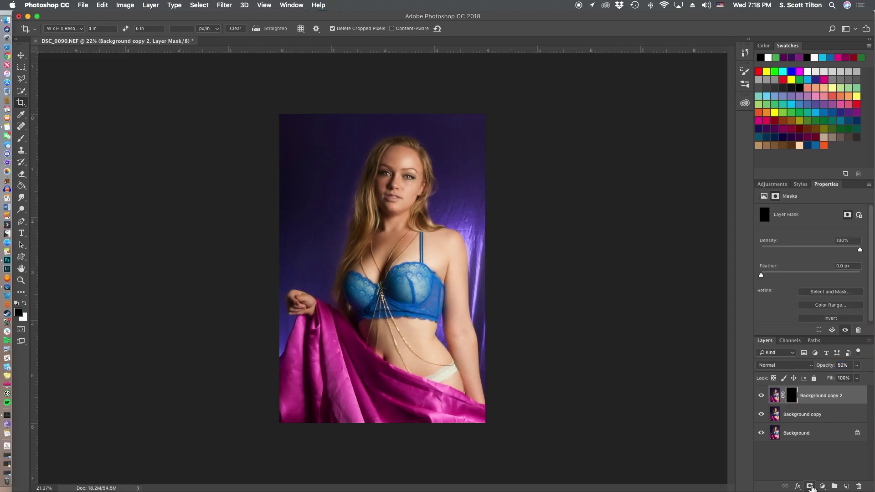
- Paint white on the layer mask over the skin of the face, chest, arm and stomach with a soft 150 px brush
click(25, 141)
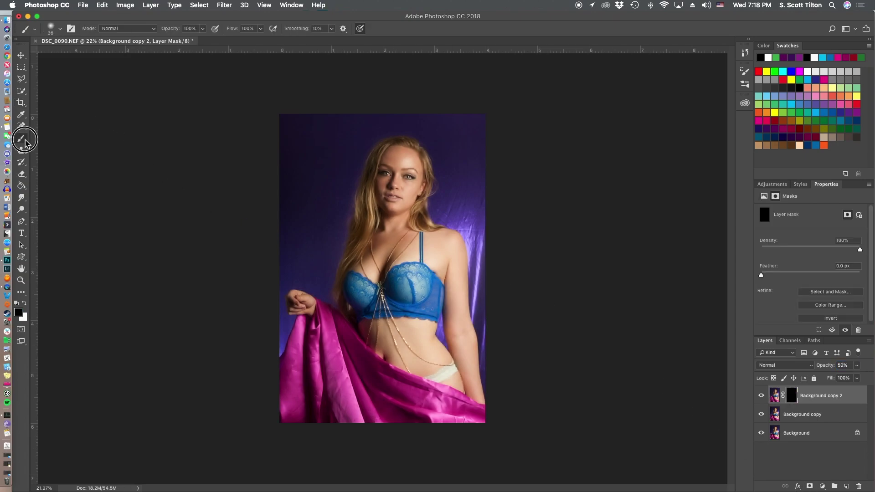
click(60, 28)
mouse_move(71, 56)
mouse_down()
mouse_move(94, 74)
mouse_move(90, 58)
mouse_up()
click(136, 19)
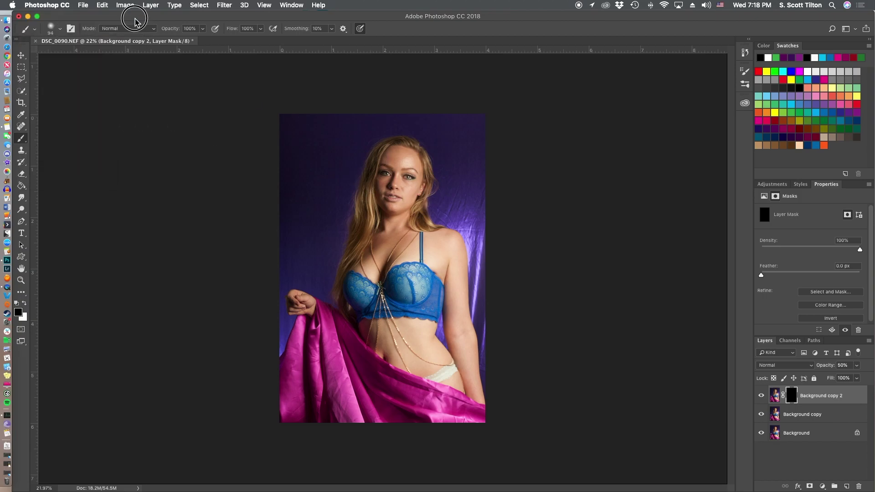
click(60, 28)
drag(86, 58, 99, 59)
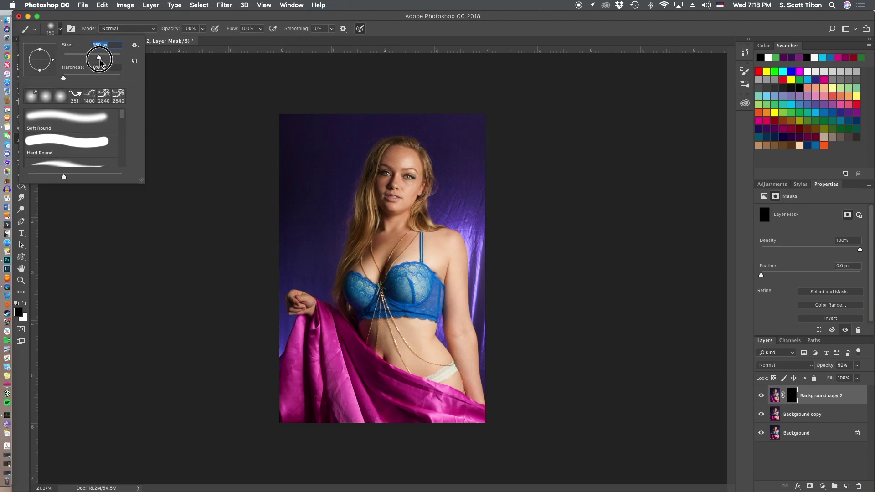
click(360, 19)
click(24, 304)
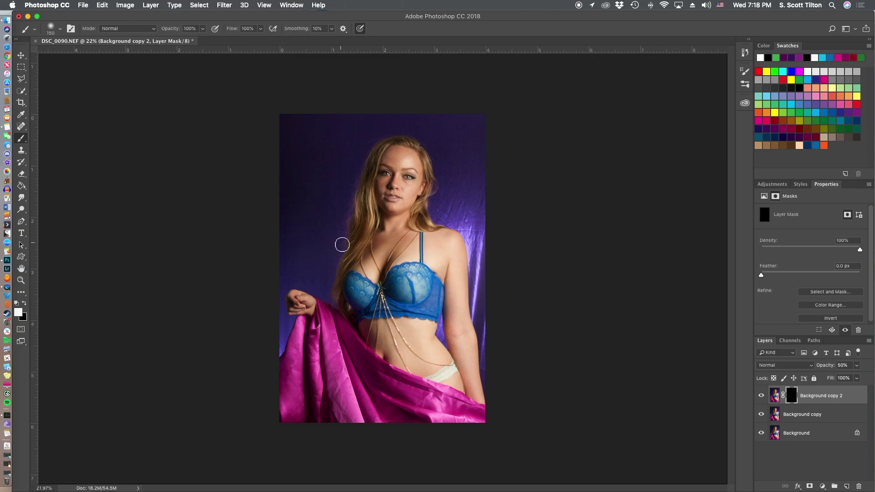
mouse_move(384, 174)
mouse_down()
mouse_move(403, 181)
mouse_move(386, 193)
mouse_move(402, 166)
mouse_move(411, 170)
mouse_move(383, 170)
mouse_move(388, 247)
mouse_move(386, 238)
mouse_move(363, 278)
mouse_up()
mouse_move(424, 276)
mouse_down()
mouse_move(402, 263)
mouse_move(417, 235)
mouse_move(438, 270)
mouse_move(442, 243)
mouse_move(460, 257)
mouse_move(459, 344)
mouse_move(476, 390)
mouse_move(464, 330)
mouse_move(470, 385)
mouse_move(457, 386)
mouse_move(428, 364)
mouse_move(412, 367)
mouse_move(370, 324)
mouse_move(435, 375)
mouse_move(423, 327)
mouse_move(398, 322)
mouse_move(380, 329)
mouse_move(393, 355)
mouse_move(457, 381)
mouse_move(428, 336)
mouse_up()
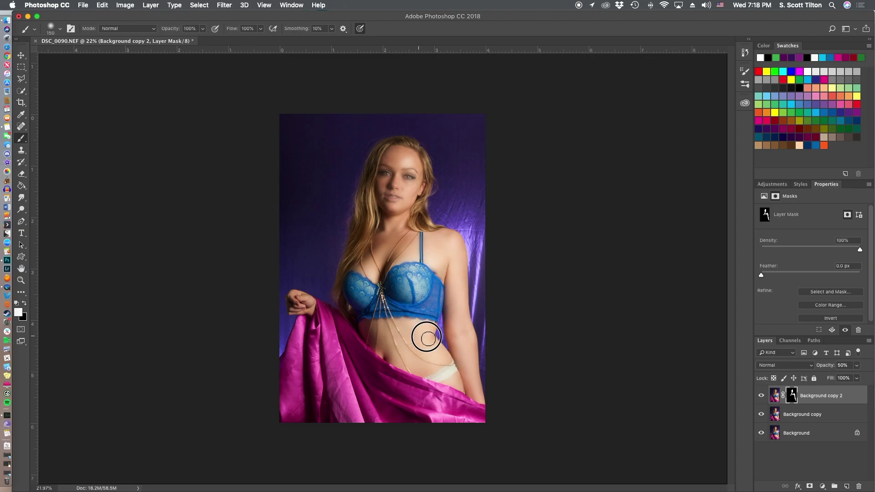
- Paint black on the mask with 51 px and 28 px soft brushes to restore facial details, and compare with the layer hidden
click(26, 304)
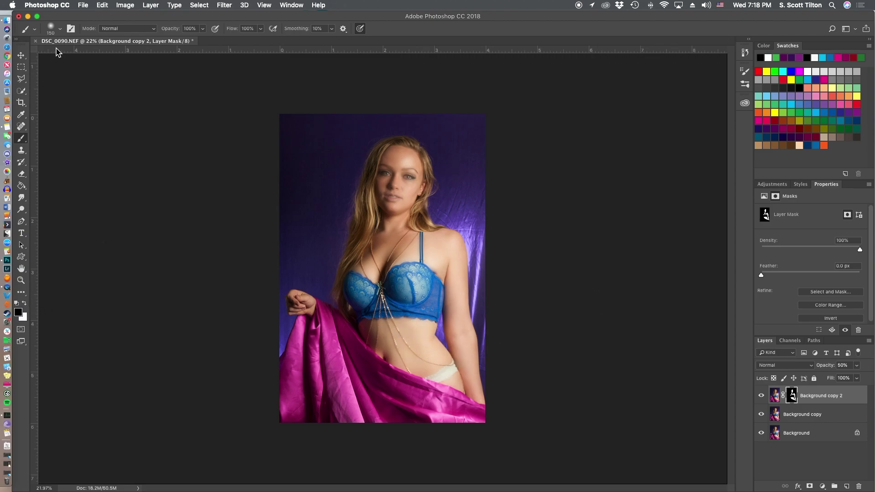
click(59, 29)
drag(94, 57, 77, 58)
click(412, 176)
mouse_move(412, 175)
mouse_down()
mouse_move(381, 172)
mouse_move(387, 177)
mouse_move(384, 168)
mouse_move(417, 174)
mouse_move(390, 181)
mouse_move(399, 189)
mouse_move(386, 197)
mouse_move(395, 199)
mouse_up()
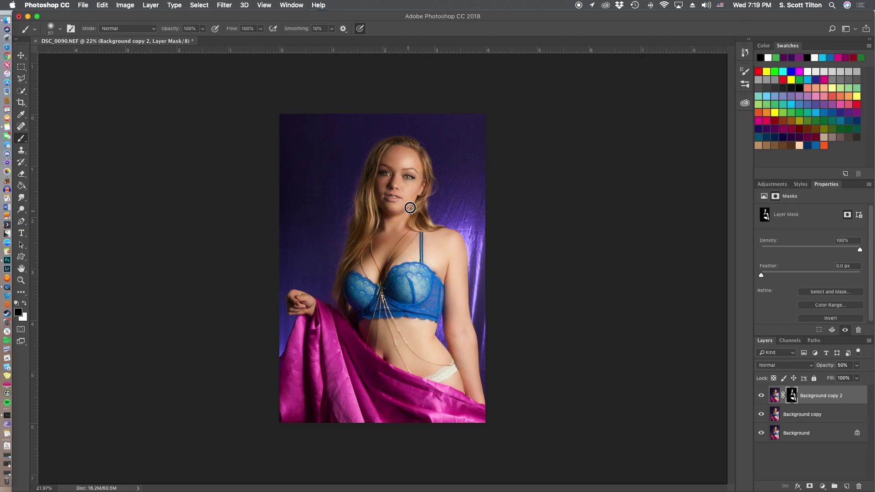
click(51, 30)
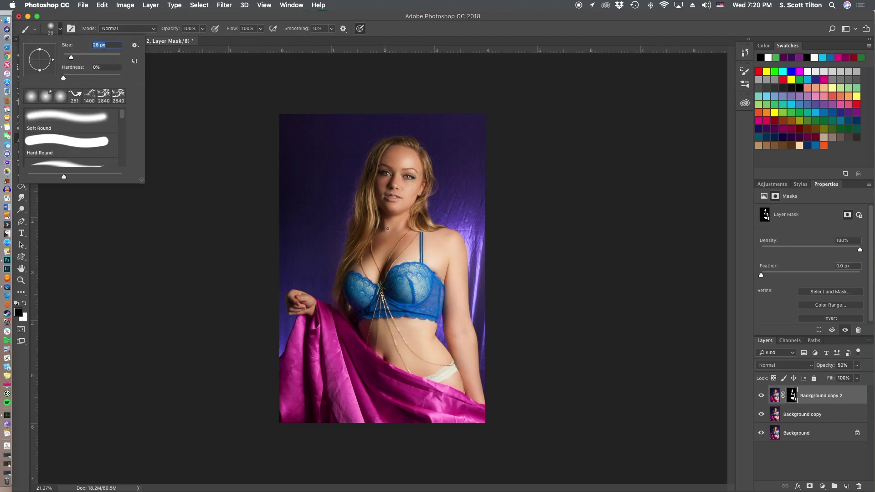
key(Return)
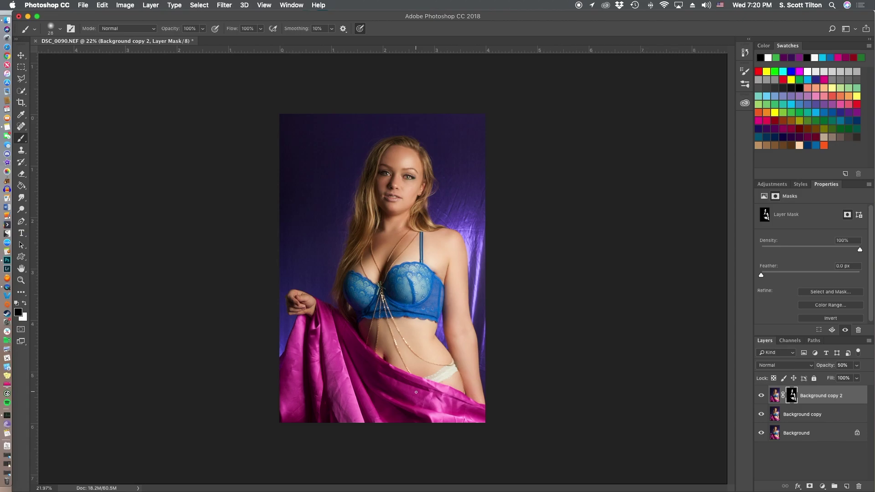
click(762, 396)
click(761, 396)
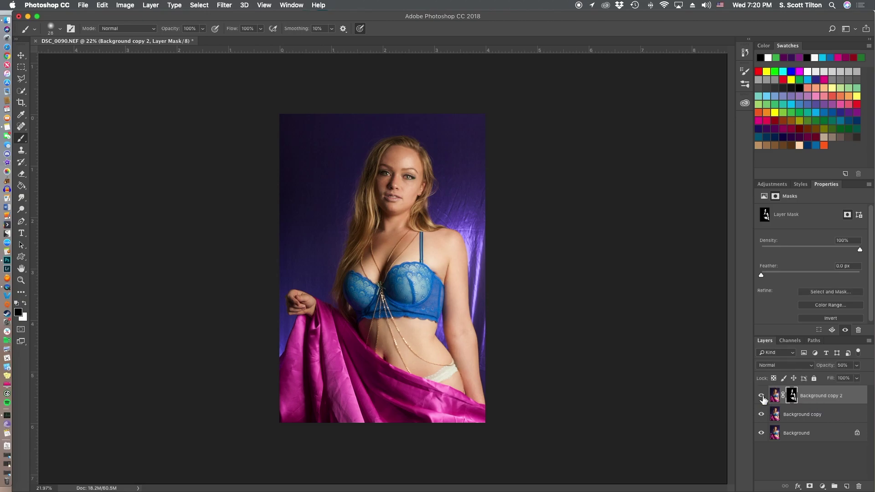
click(762, 396)
click(762, 396)
- Load the Background copy 2 mask as a selection and fill it with 50% gray on a new layer named Layer 1
super+click(793, 397)
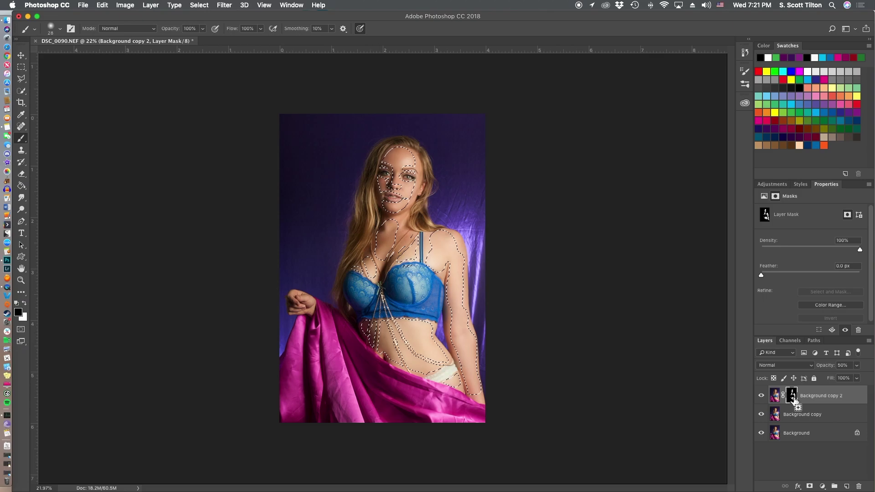
key(super+shift+n)
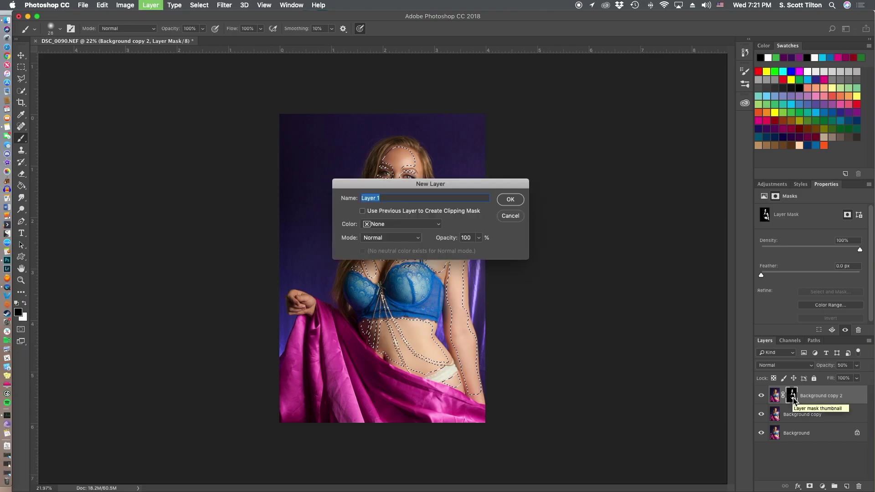
click(509, 200)
click(101, 6)
click(112, 150)
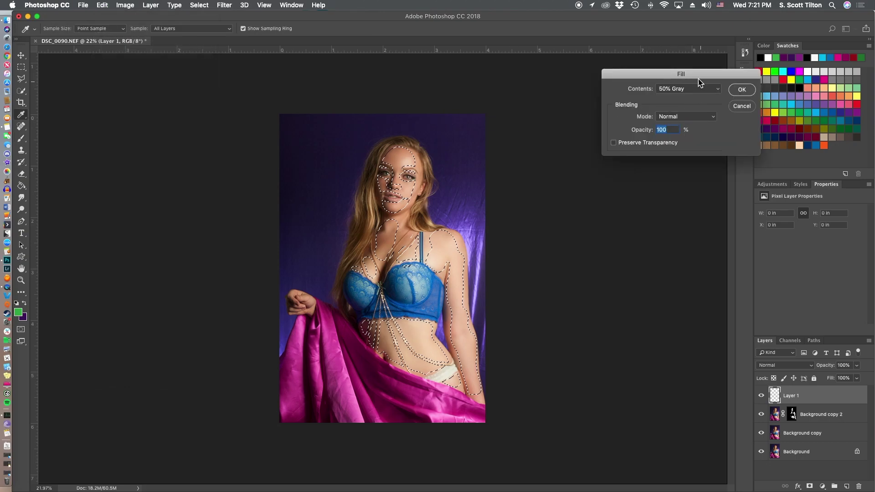
click(742, 90)
key(b)
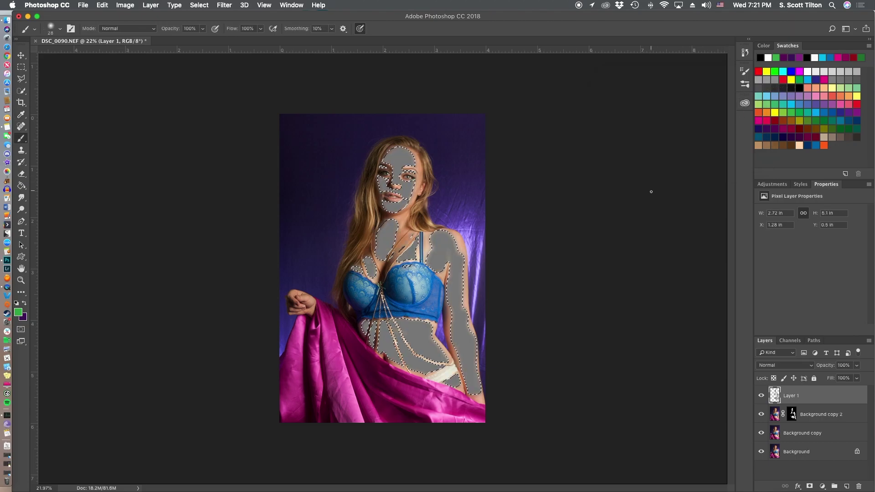
- Add 4% noise with Gaussian distribution, not monochromatic, to the gray-filled layer
click(224, 5)
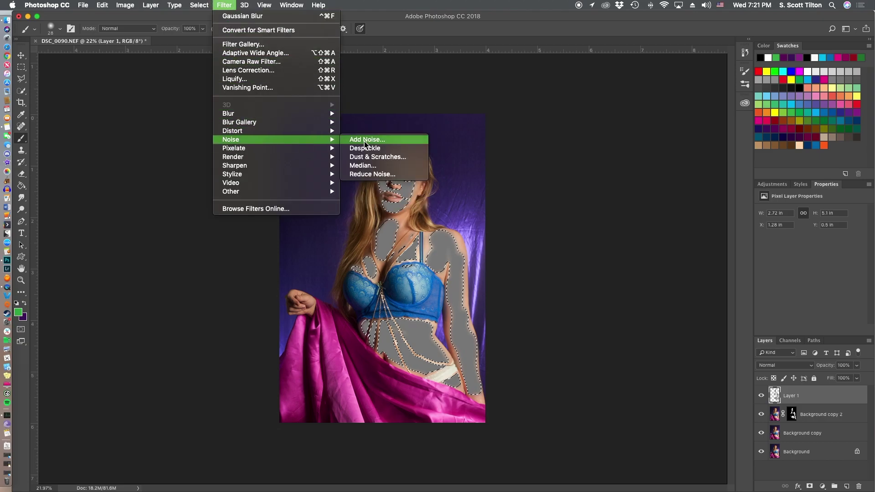
click(365, 142)
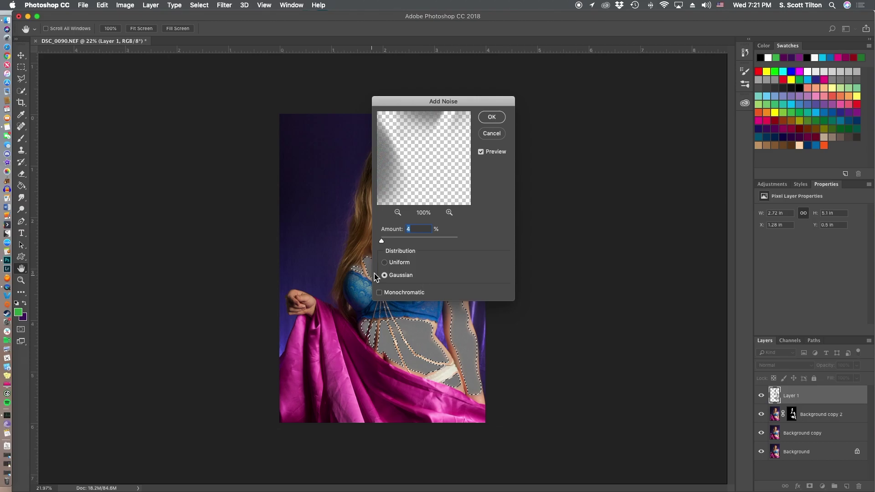
click(492, 117)
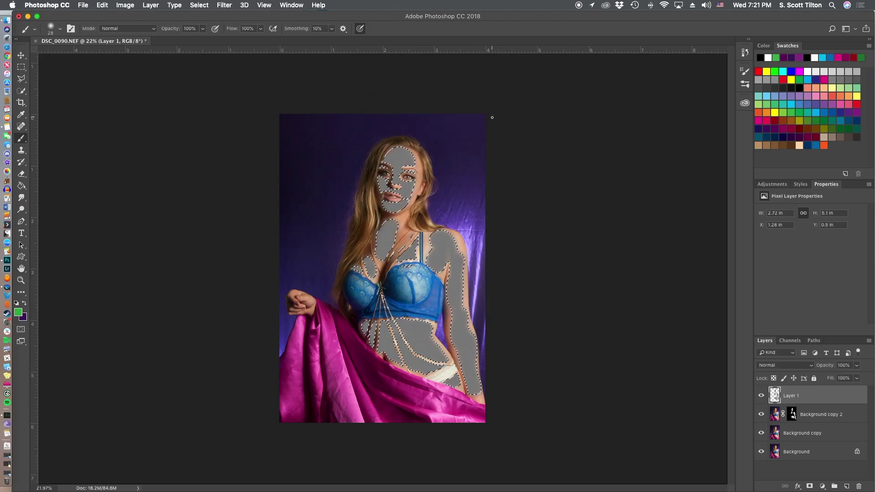
- Set the gray noise layer's blend mode to Soft Light and clear the selection
click(787, 367)
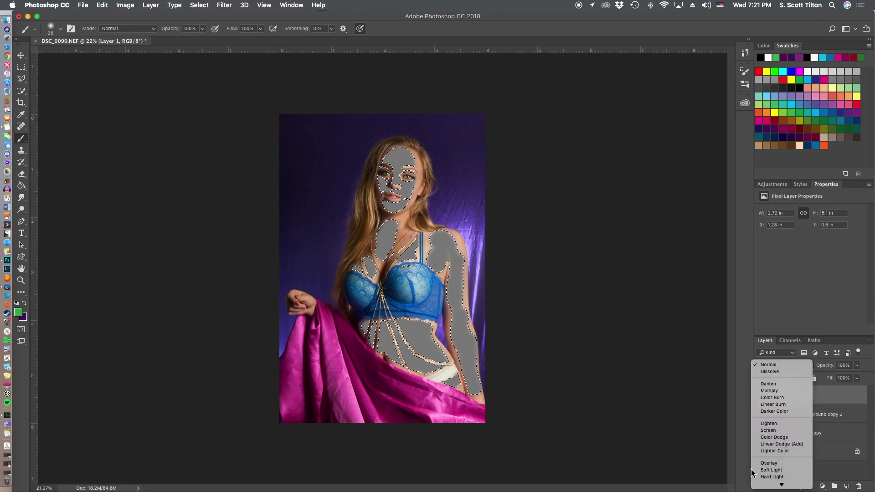
click(776, 471)
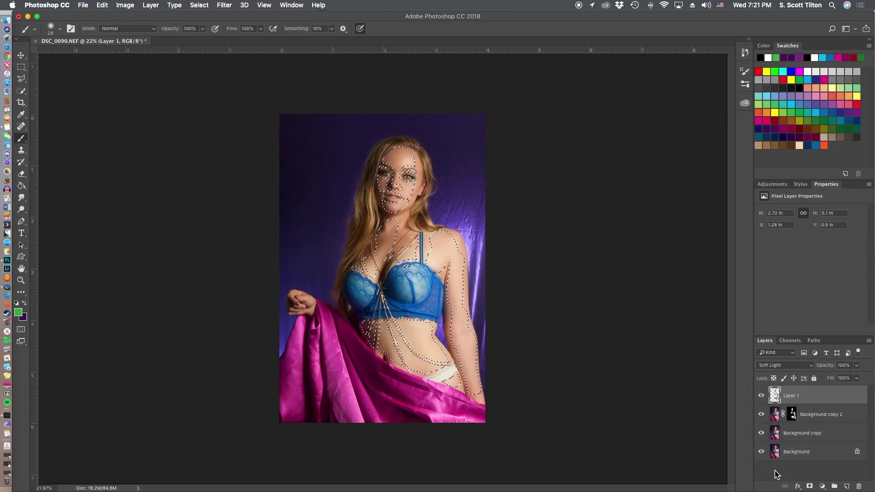
key(super+d)
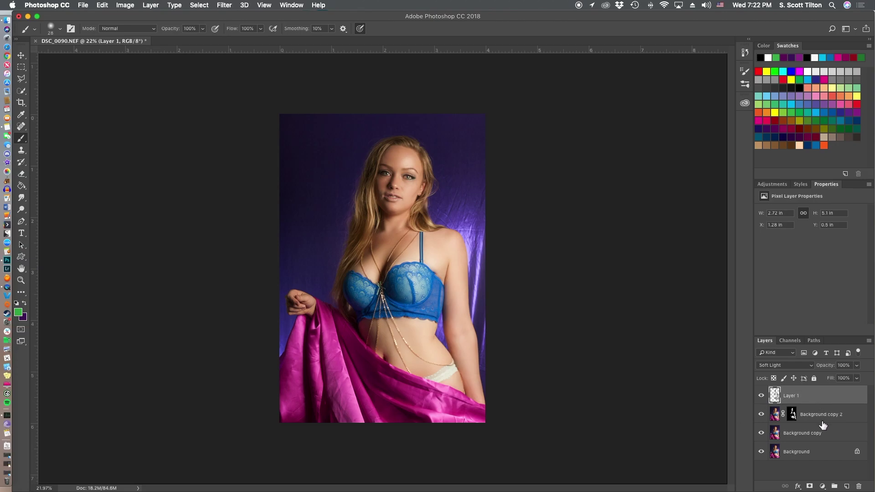
- Merge Layer 1, Background copy 2 and Background copy into one layer, and compare it with the original background
shift+click(821, 433)
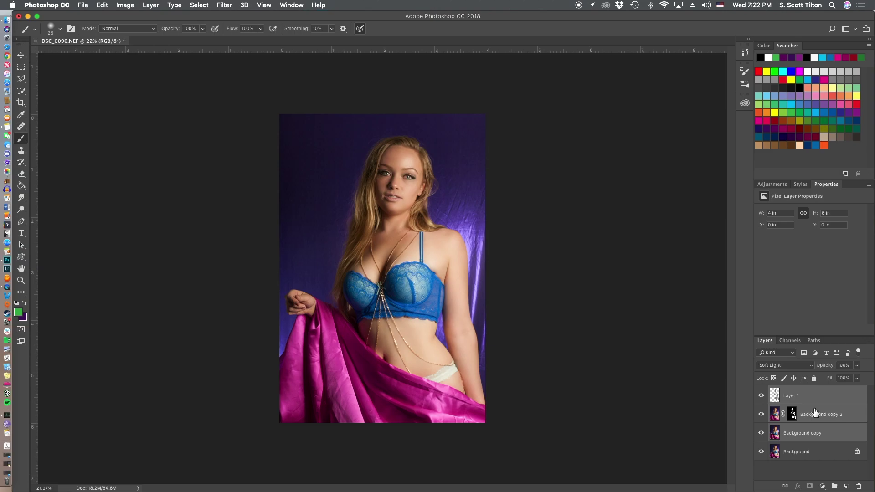
right_click(814, 413)
click(752, 368)
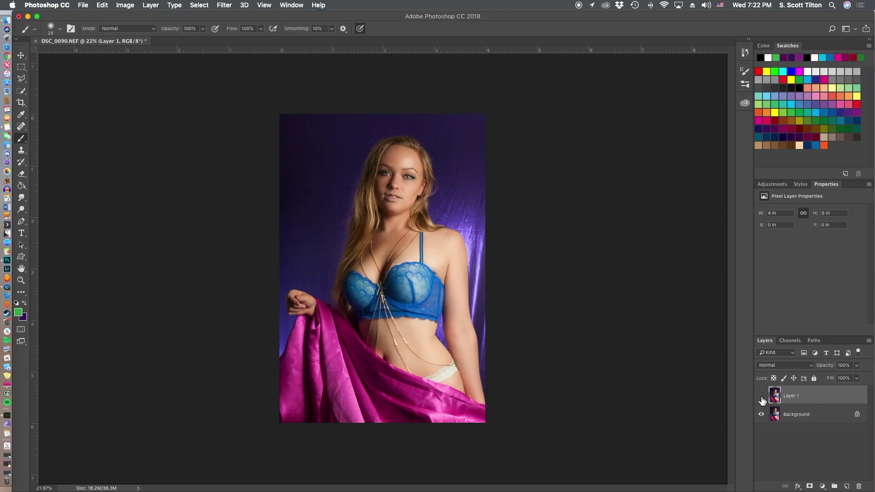
click(762, 397)
click(761, 397)
- Add a Hue/Saturation adjustment layer with saturation -100 and set its blend mode to Soft Light
click(823, 486)
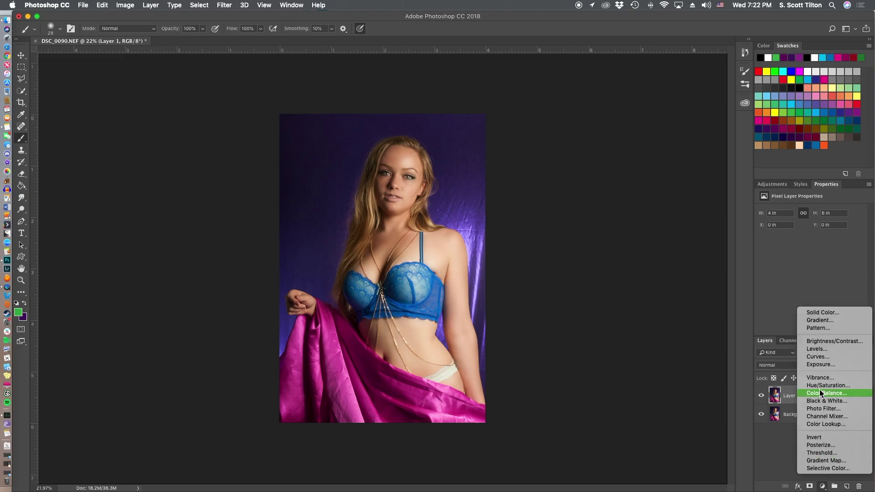
click(818, 392)
drag(810, 262, 770, 269)
click(775, 366)
click(778, 471)
- Add a Curves adjustment layer clipped to the Hue/Saturation layer and flatten its curve to a horizontal line at mid-height
click(822, 486)
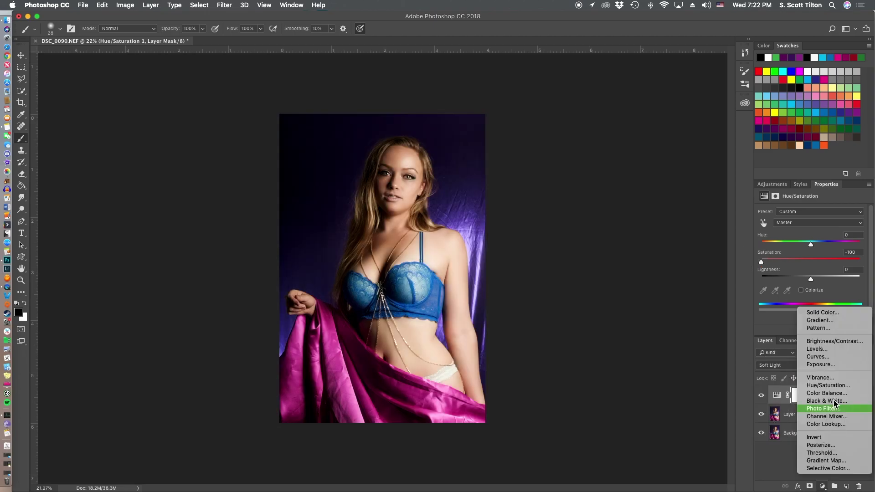
click(820, 357)
click(806, 331)
drag(778, 313, 770, 272)
drag(859, 232, 859, 273)
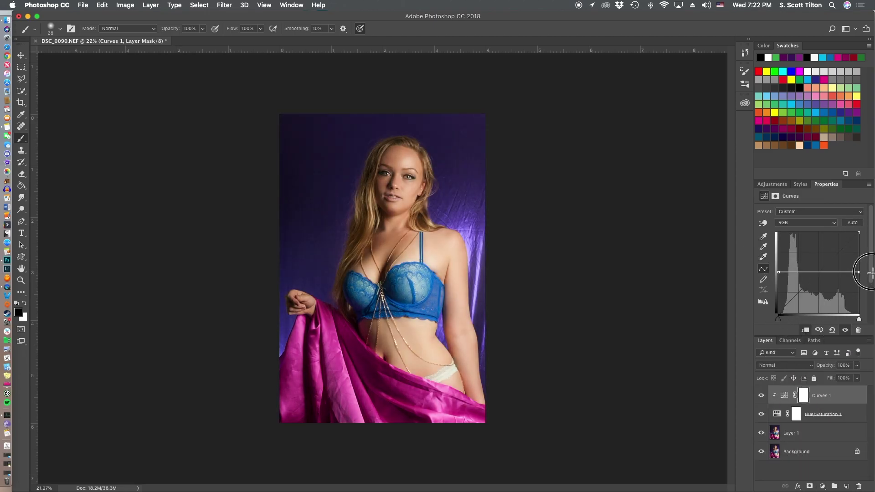
- Lift the flattened curve slightly with on-image adjustments sampled from the blue top, the purple backdrop and the pink cloth
click(763, 223)
drag(411, 290, 411, 289)
drag(470, 141, 470, 136)
drag(328, 394, 330, 386)
drag(312, 167, 312, 169)
- Add a second Curves adjustment layer and shape a contrast curve with highlight, shadow and midtone points
click(823, 486)
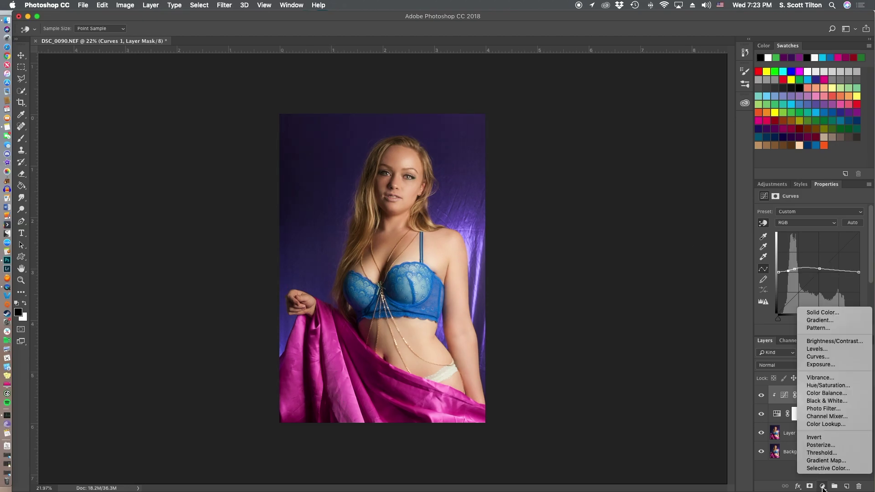
click(821, 357)
click(839, 251)
drag(798, 292, 809, 244)
click(820, 273)
- Add a second Hue/Saturation adjustment layer and shift the hue of the Blues slightly toward cyan
click(822, 486)
click(827, 386)
click(819, 222)
click(802, 236)
click(796, 222)
click(799, 216)
click(807, 224)
click(808, 250)
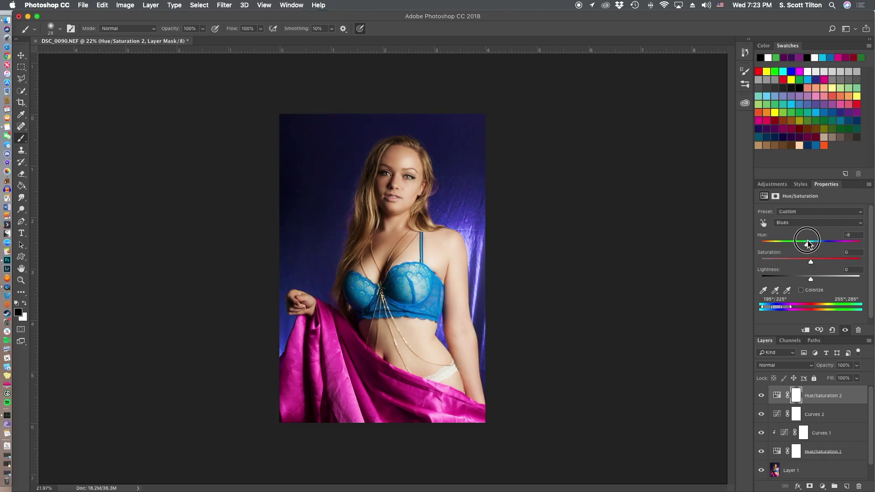
click(811, 280)
- Adjust the Magentas range in the Hue/Saturation layer to mute the pink cloth
click(820, 223)
click(819, 231)
drag(811, 245, 803, 280)
- Set the Cyans range to hue +6 and saturation +25 in the Hue/Saturation layer
click(815, 223)
click(802, 202)
click(791, 222)
click(788, 208)
click(804, 223)
click(807, 243)
drag(811, 262, 823, 261)
drag(810, 245, 814, 245)
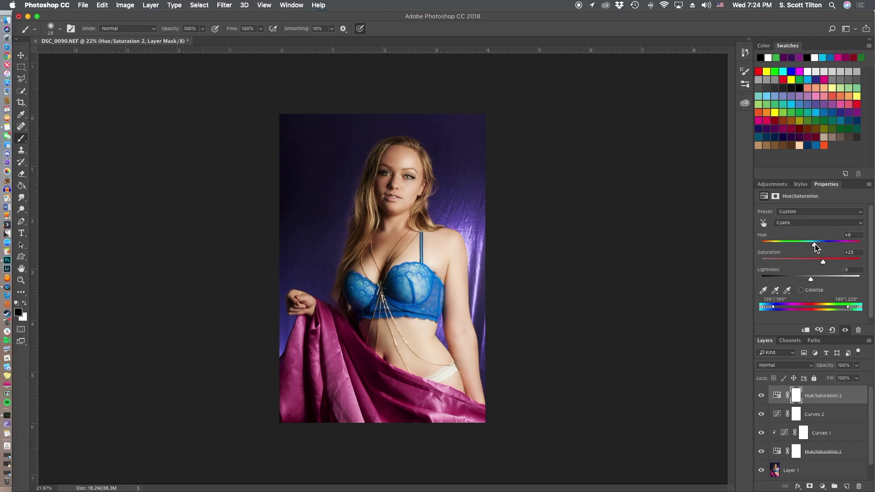
- Add a Color Balance adjustment layer and set its Highlights to Cyan/Red +4 and Yellow/Blue -4
click(823, 486)
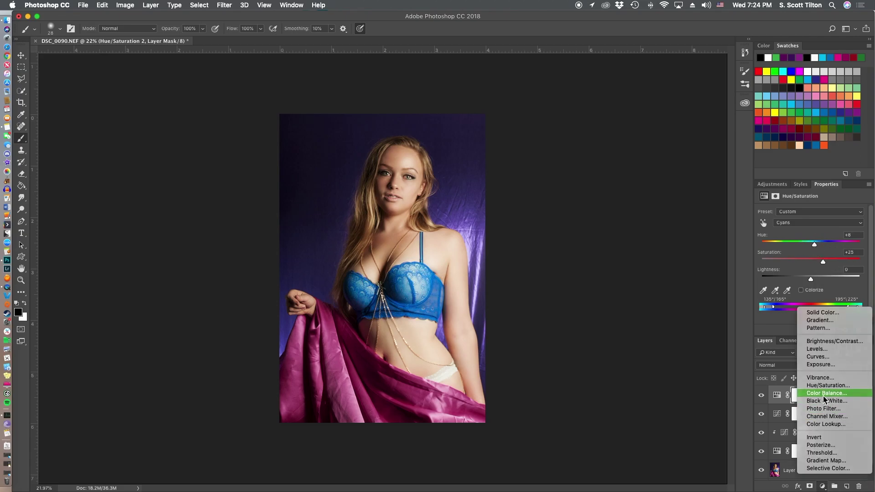
click(816, 393)
click(783, 212)
click(785, 204)
click(798, 213)
click(801, 227)
drag(798, 232, 800, 234)
drag(798, 263, 799, 265)
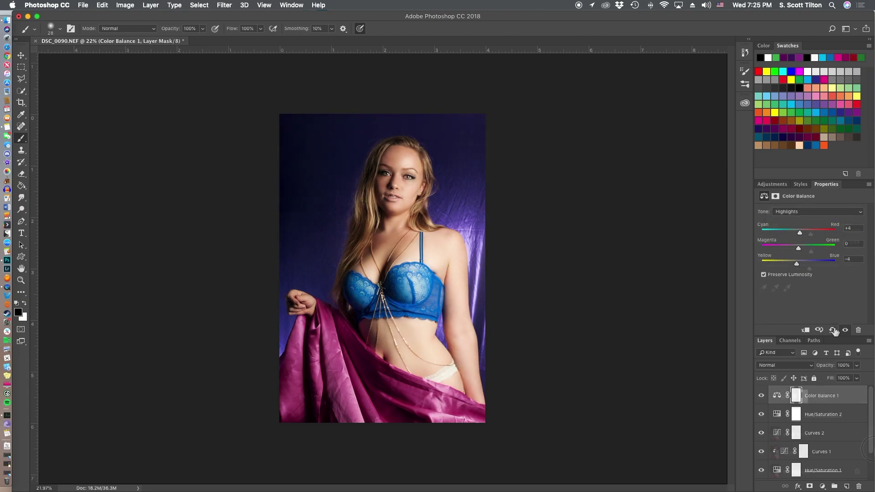
scroll(868, 456, down, 3)
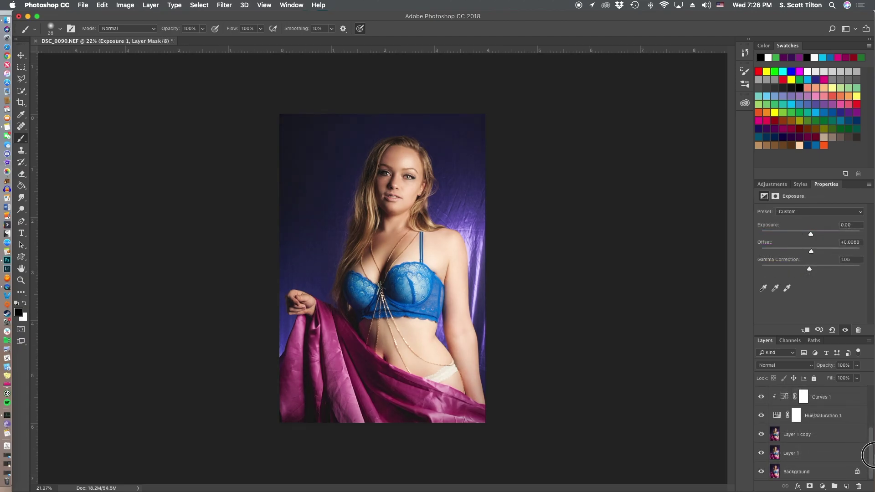